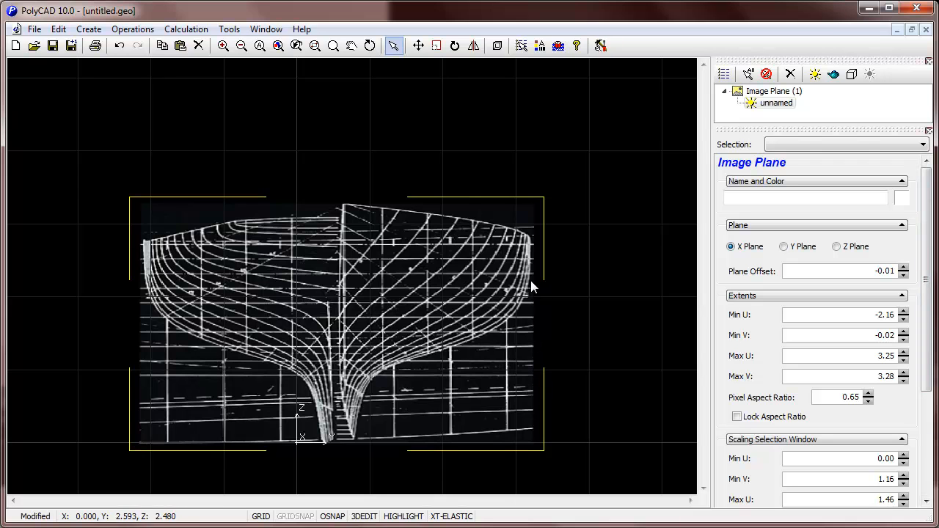
Show the hull image plane's scaling selection window, enable its editing, and put the image plane into edit mode
drag(925, 315, 925, 419)
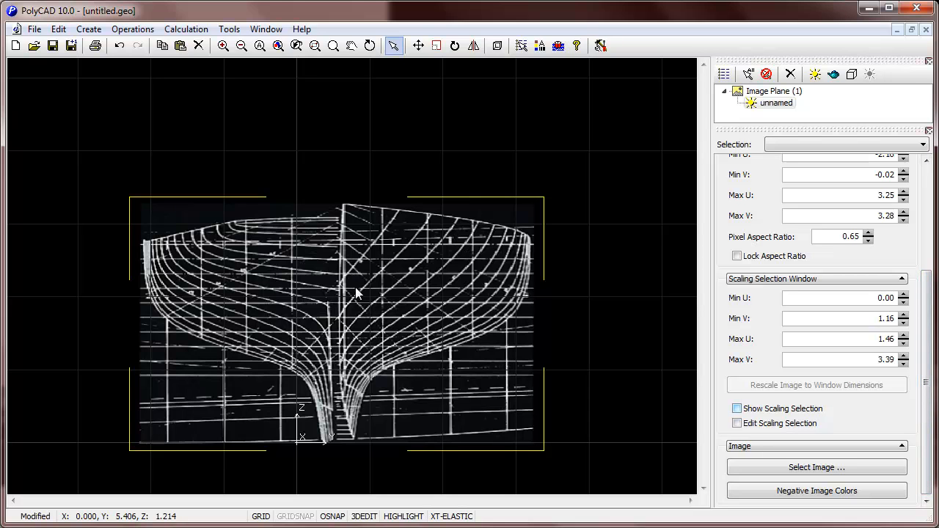
click(736, 408)
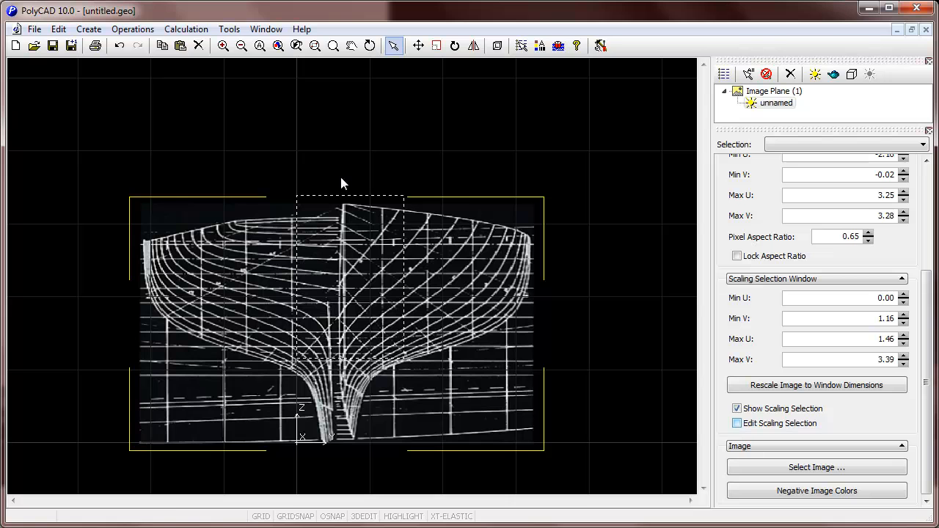
click(737, 424)
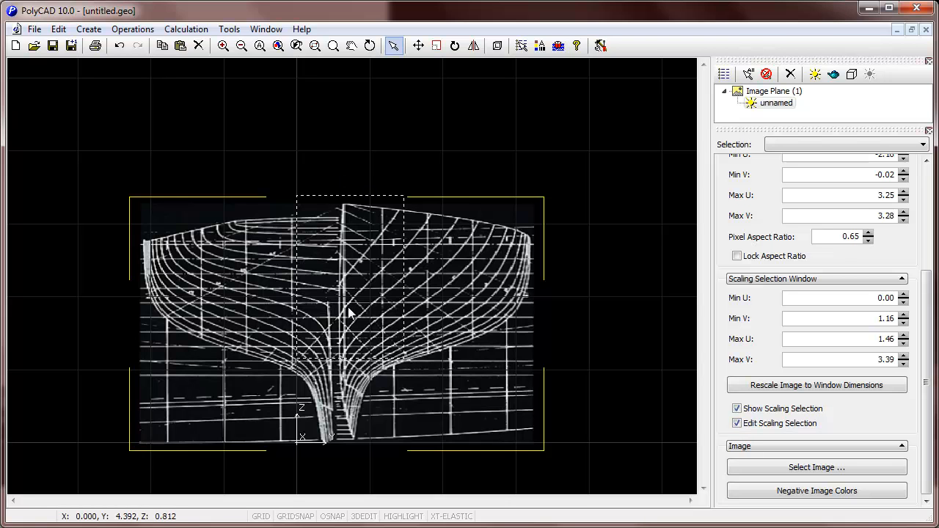
right_click(449, 219)
click(505, 268)
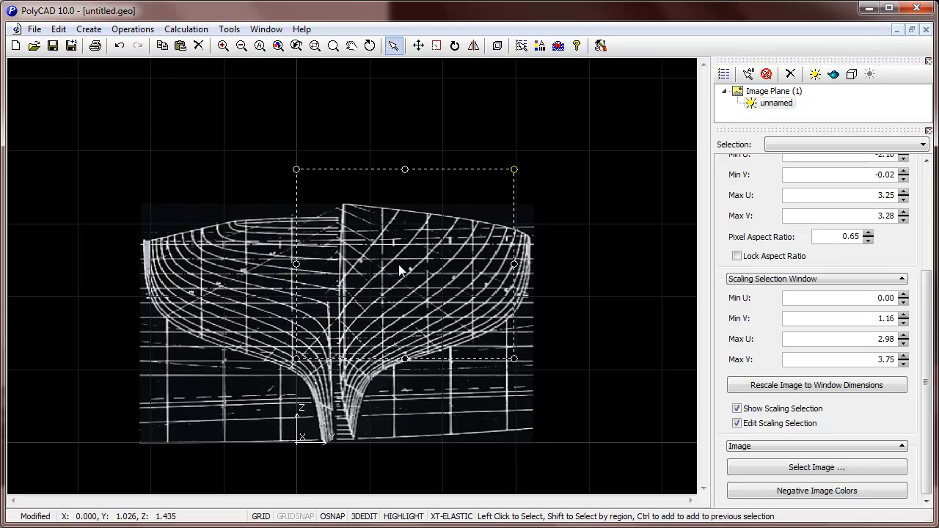
Fit the scaling window's lower edge to a lower waterline at V about 0.93 and its upper edge to an upper waterline at about 2.71
middle_drag(414, 311, 377, 259)
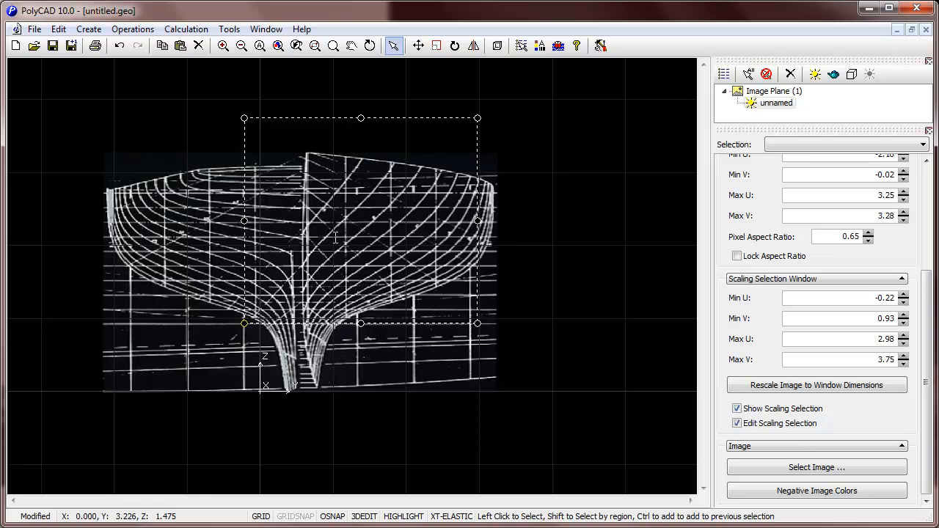
scroll(652, 151, up, 1)
mouse_move(362, 335)
mouse_down()
mouse_move(362, 365)
mouse_move(362, 343)
mouse_up()
key(Escape)
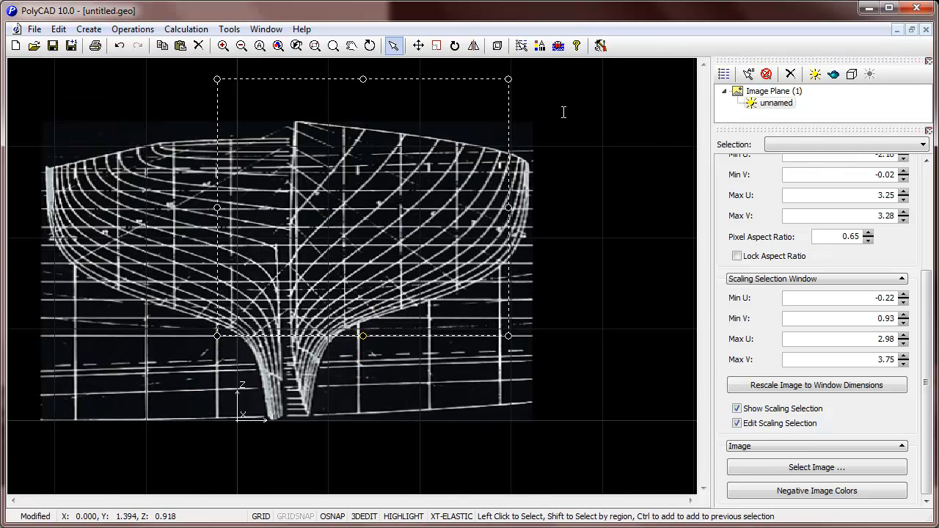
drag(363, 80, 363, 173)
key(Escape)
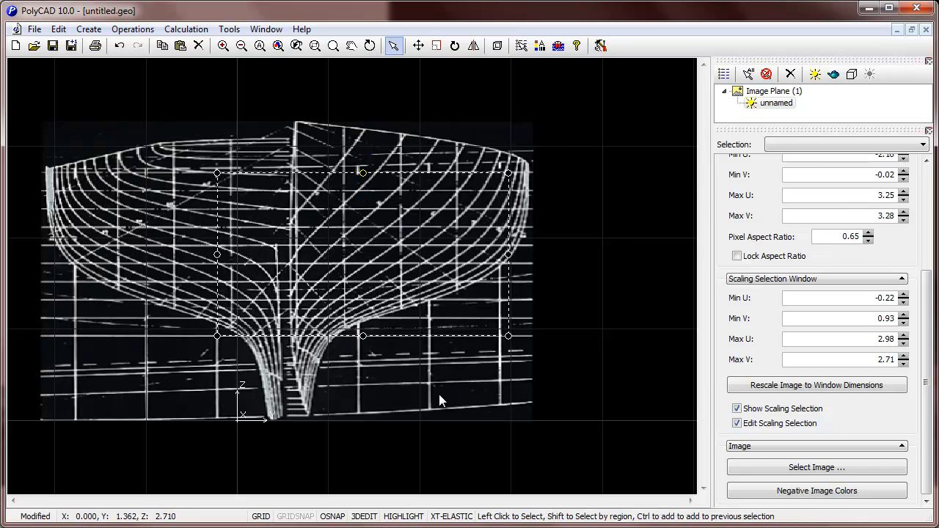
Align the scaling window with the hull's centreline, a buttock and the waterlines: U about 0.56 to 2.41, V about 0.92 to 2.72
drag(217, 255, 290, 254)
key(Escape)
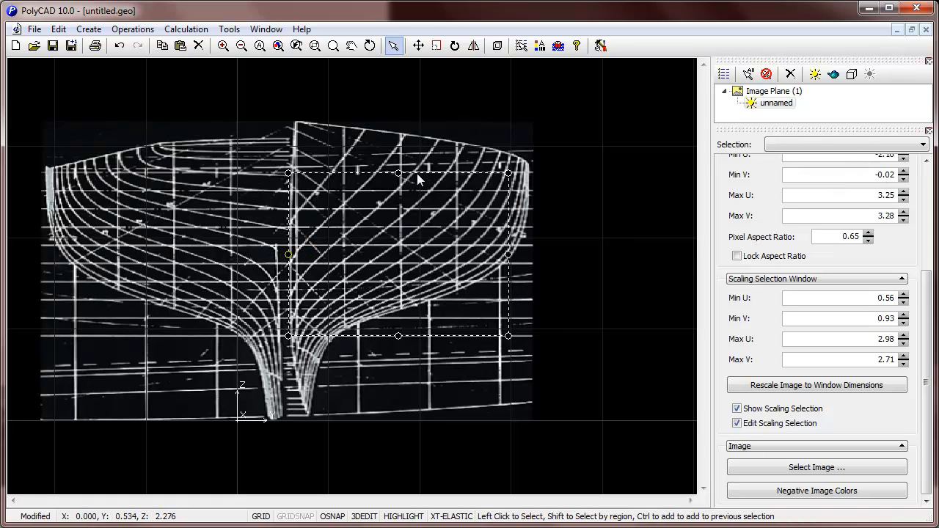
mouse_move(399, 337)
mouse_down()
mouse_move(398, 346)
mouse_move(398, 337)
mouse_up()
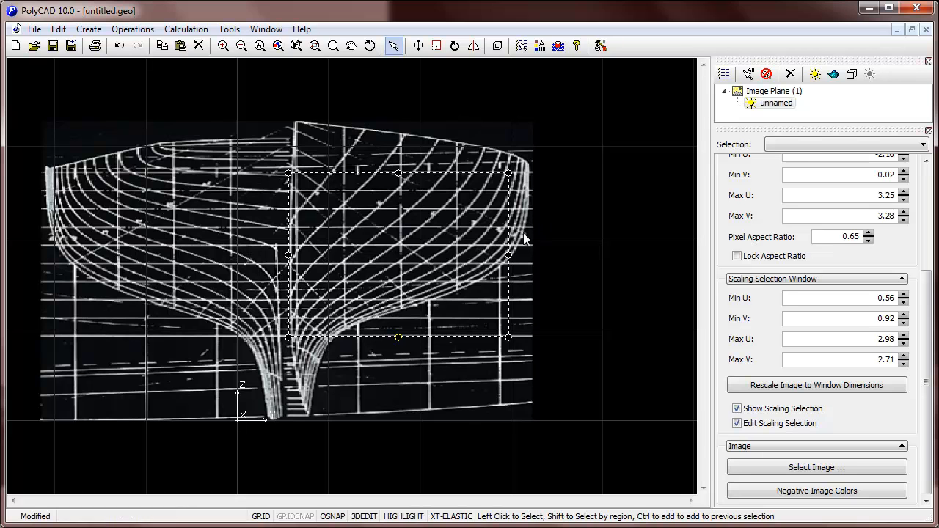
drag(508, 255, 342, 300)
drag(457, 255, 458, 256)
drag(372, 173, 372, 172)
drag(432, 207, 490, 240)
middle_drag(518, 231, 388, 188)
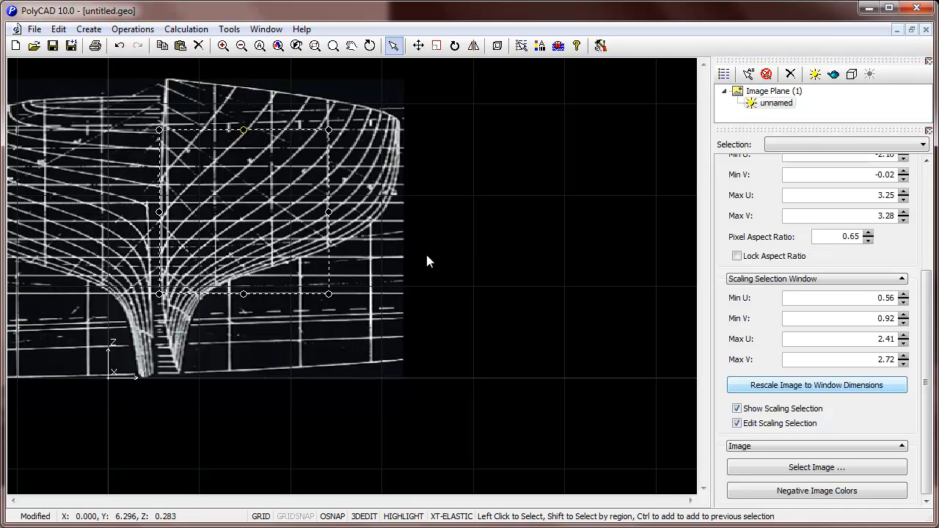
Rescale the hull image to the window dimensions with Min U 0, Max U 1.462, Min V 1.16 and Max V 3.39
key(Return)
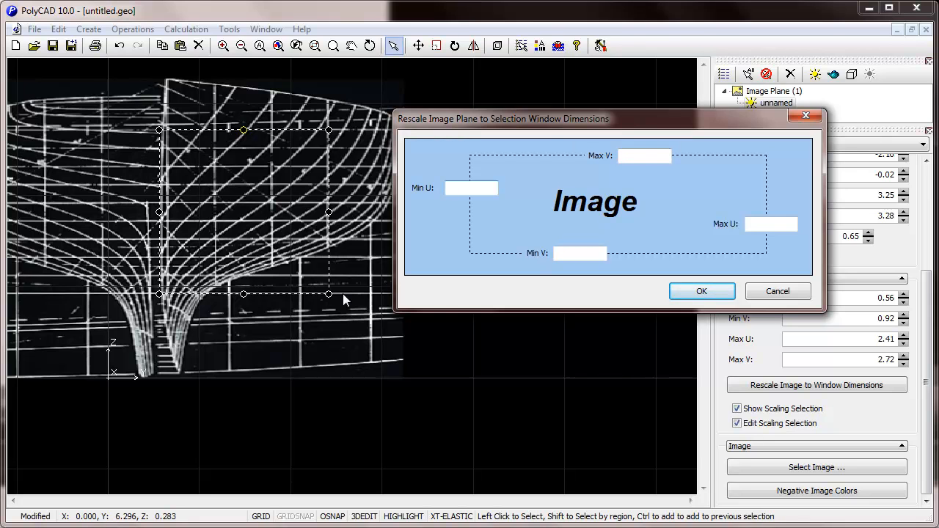
text(0)
key(Tab)
text(1.4)
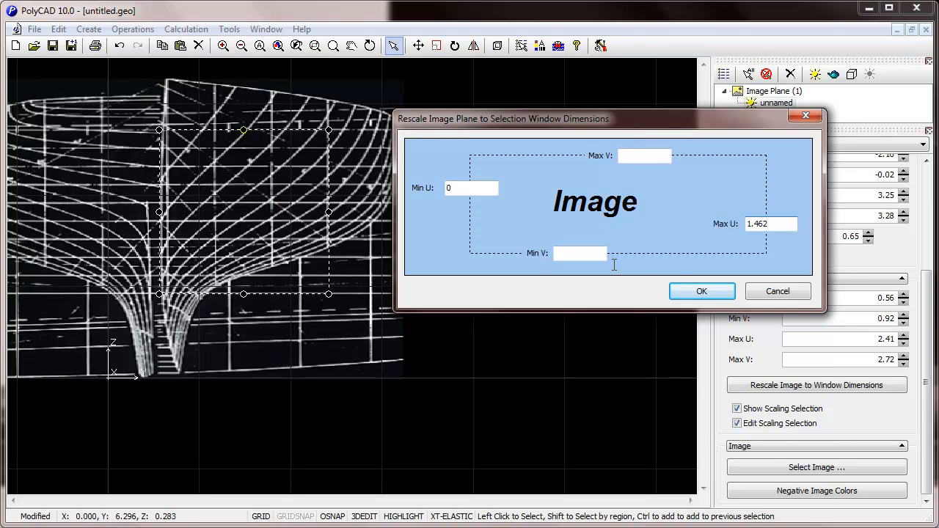
key(Tab)
text(1)
key(Tab)
text(3.39)
key(Return)
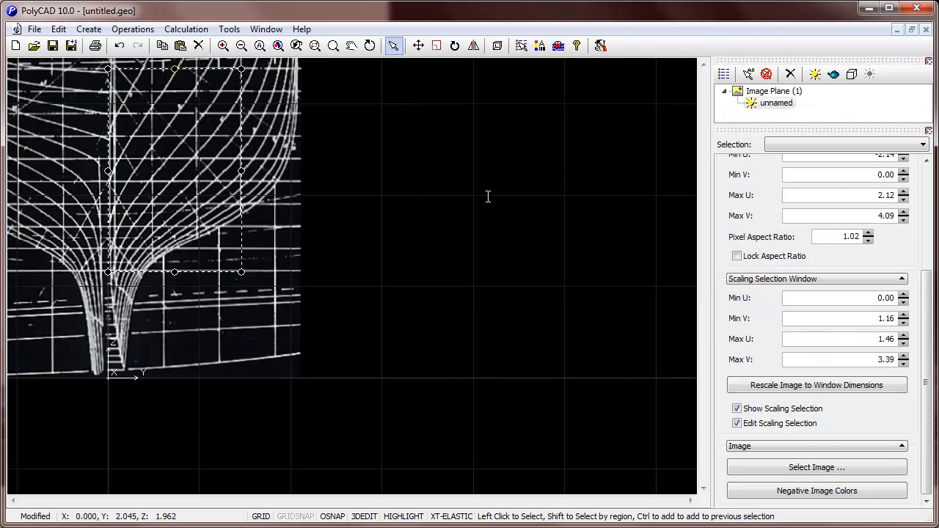
middle_drag(295, 198, 430, 260)
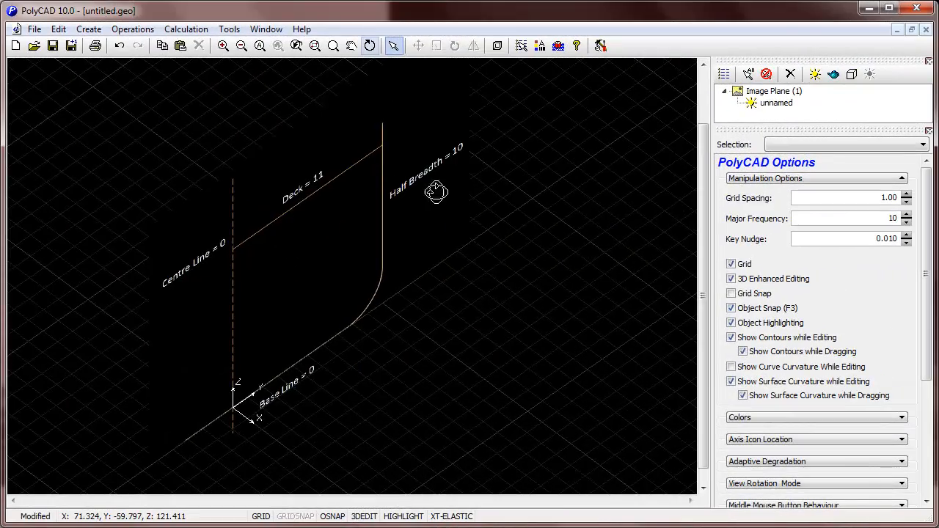
Delete the existing cross-section image plane from the model
drag(436, 192, 383, 294)
click(393, 45)
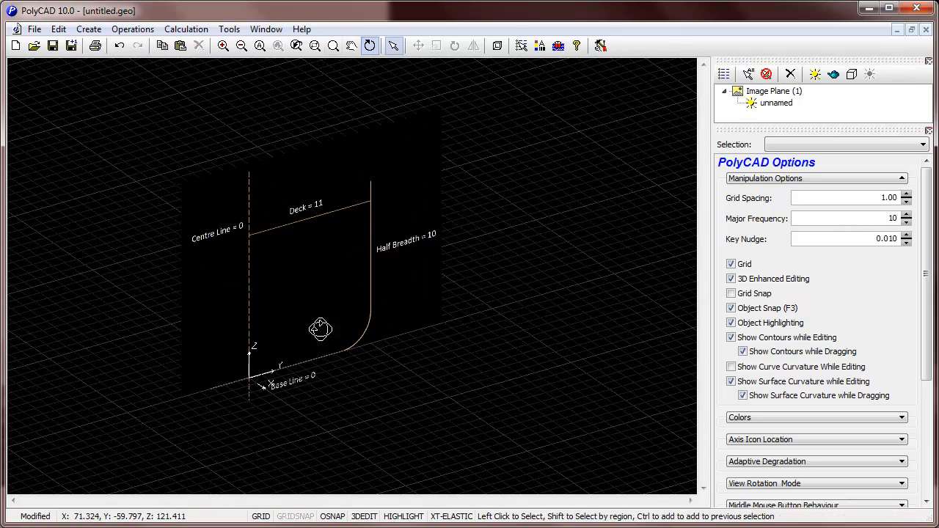
click(318, 382)
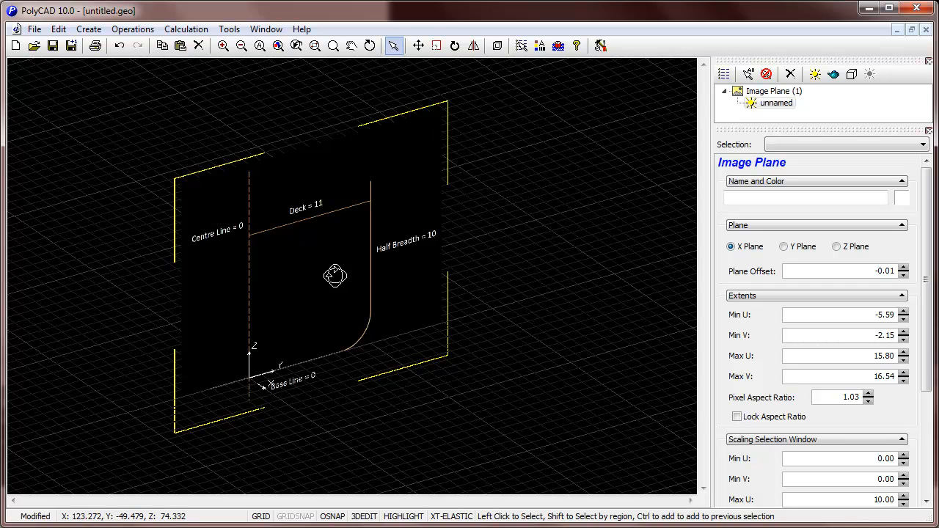
key(Delete)
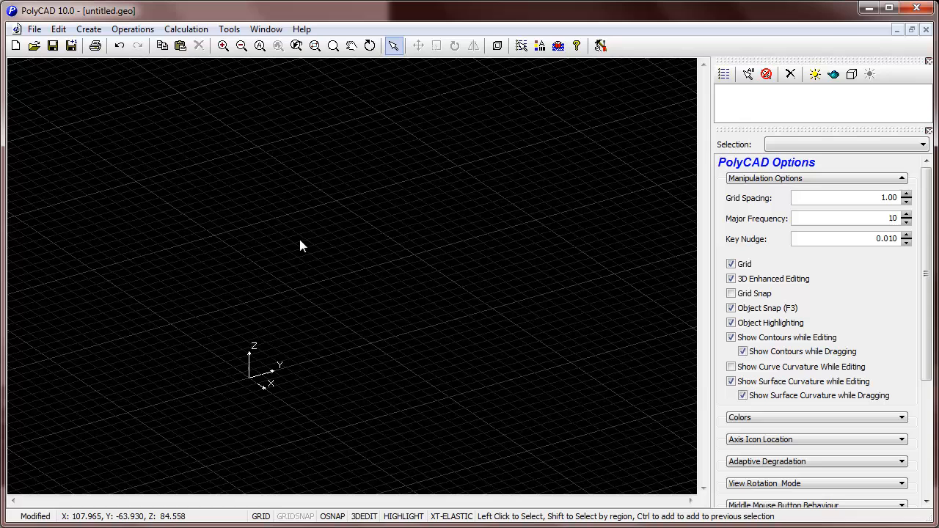
Switch the empty model to the (Y/Z) Stations view
right_click(427, 266)
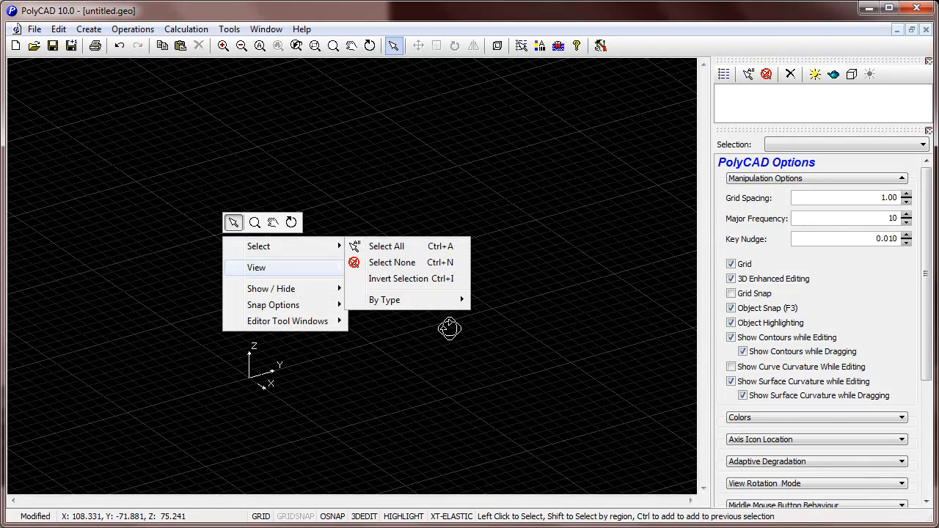
mouse_move(294, 268)
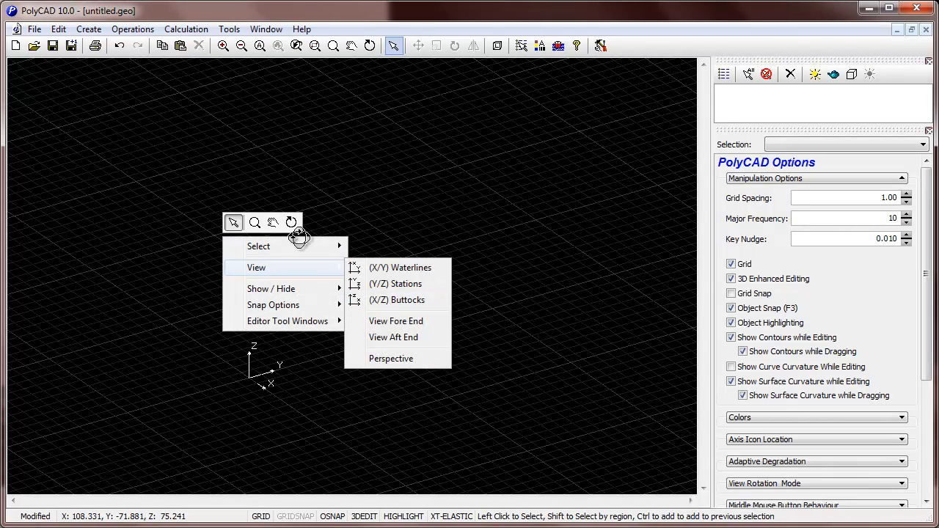
click(395, 283)
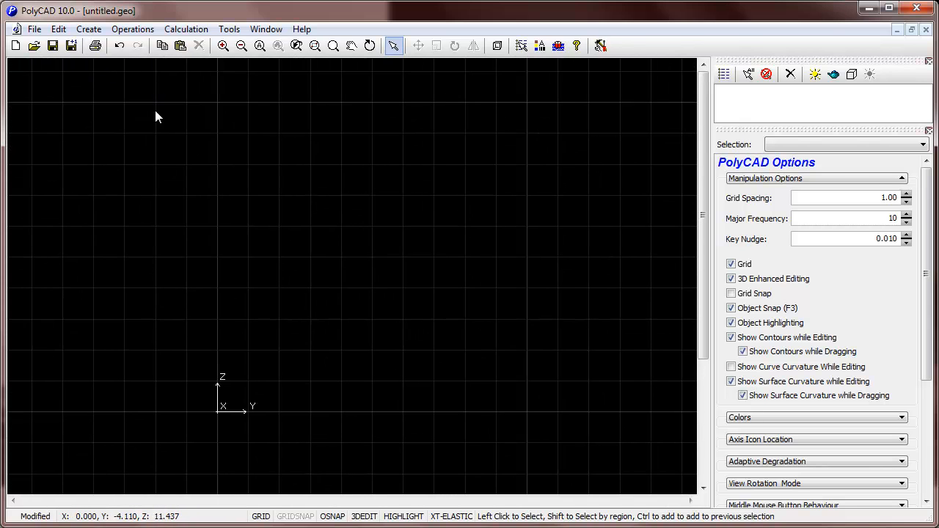
Create an image plane from Cross Section.bmp, spanning about -1.88 to 9.47 in U and 1.32 to 9.45 in V
key(alt+c)
key(Return)
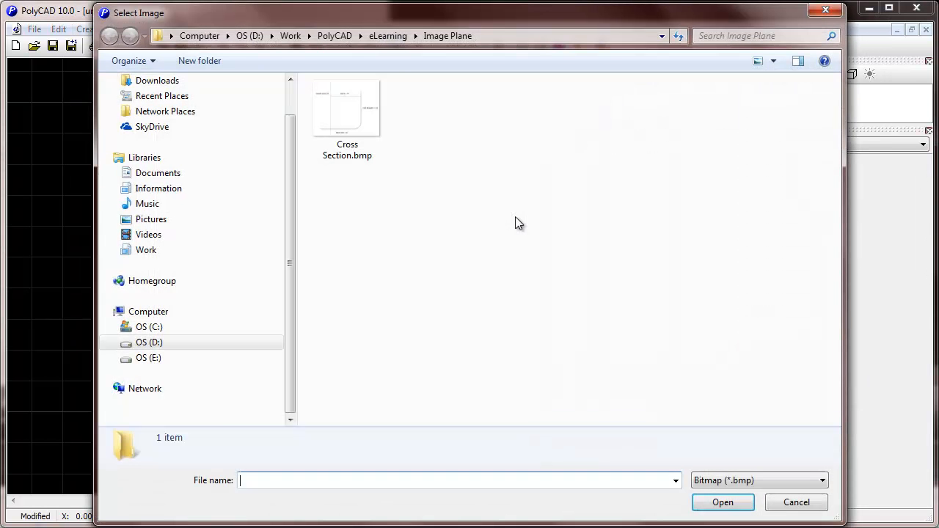
click(357, 103)
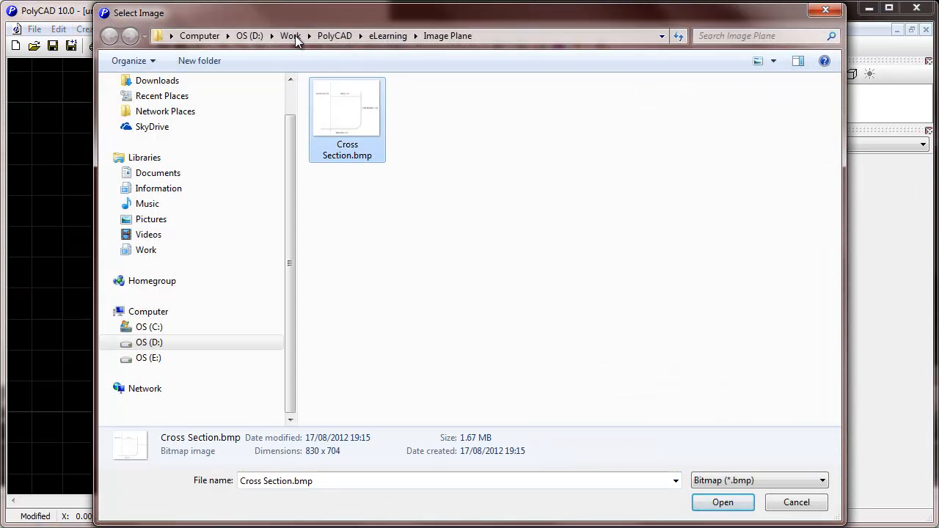
key(Return)
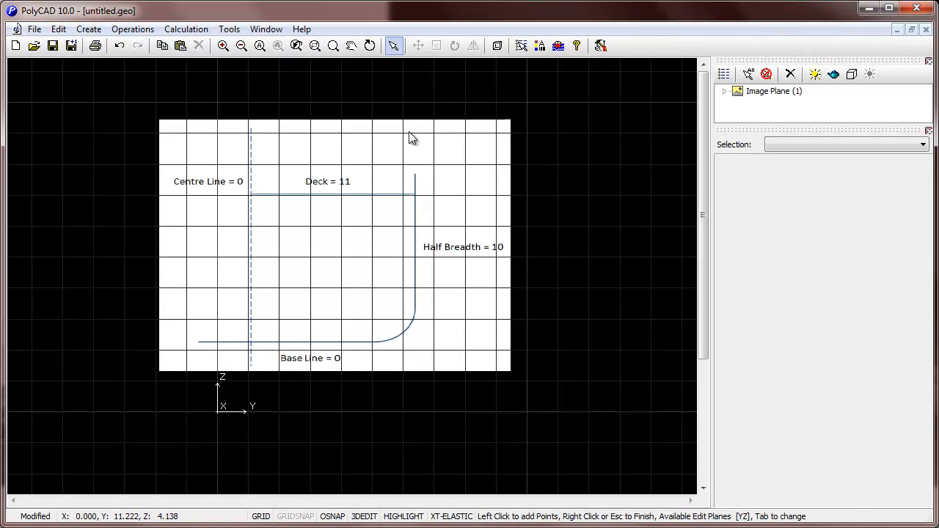
right_click(347, 103)
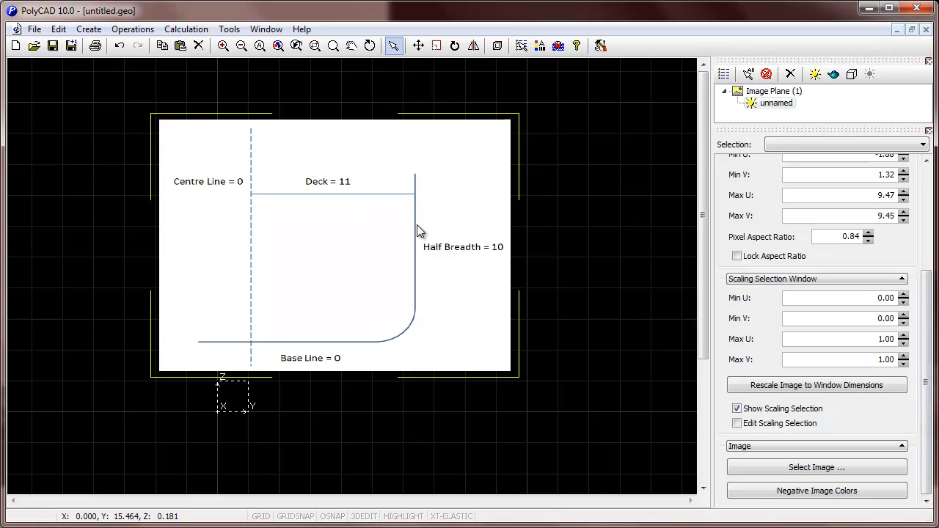
Enable Edit Scaling Selection for the cross-section image plane and put the plane into edit mode
click(737, 423)
right_click(499, 287)
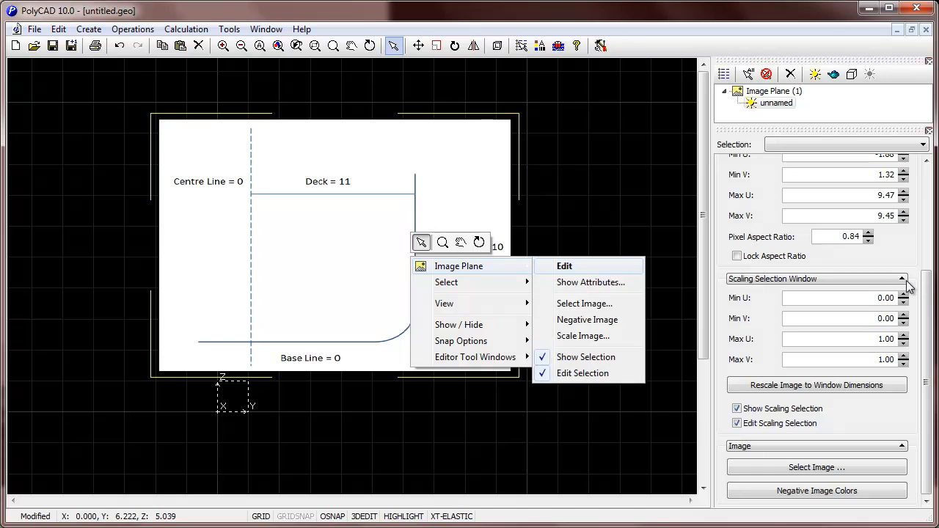
click(541, 266)
Roughly fit the scaling window inside the cross-section outline, from about U 1.39, V 2.79 to U 6.29, V 7.10
middle_drag(329, 310, 315, 326)
drag(234, 397, 358, 250)
drag(487, 271, 425, 286)
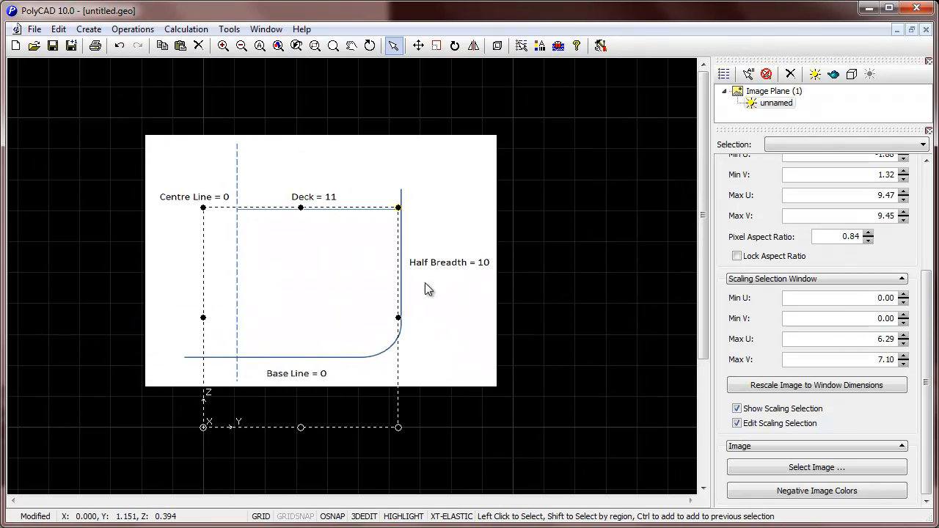
drag(204, 427, 246, 341)
Align the scaling window's Min U edge with the dashed centre line, at about 1.08
scroll(336, 311, up, 3)
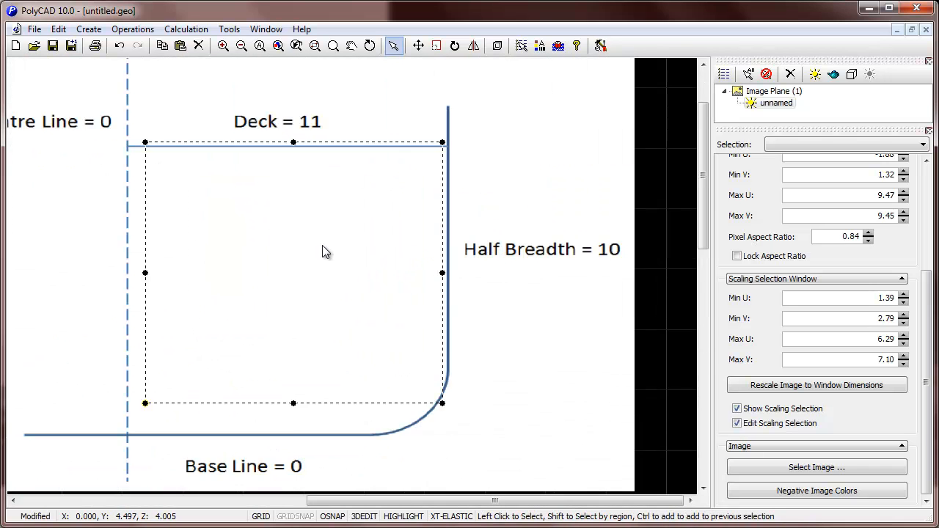
middle_drag(334, 329, 410, 281)
drag(221, 224, 204, 223)
middle_drag(292, 235, 330, 300)
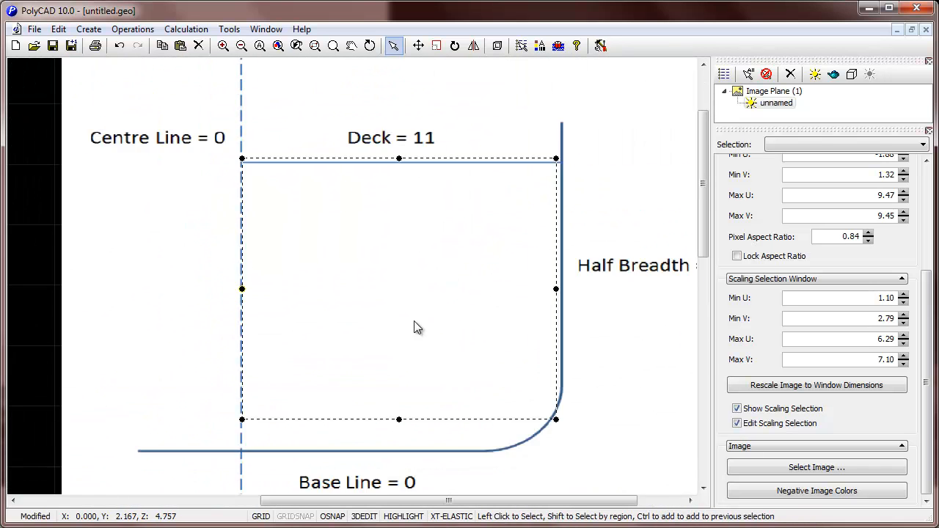
scroll(330, 300, up, 6)
middle_drag(266, 194, 569, 329)
middle_drag(462, 265, 427, 245)
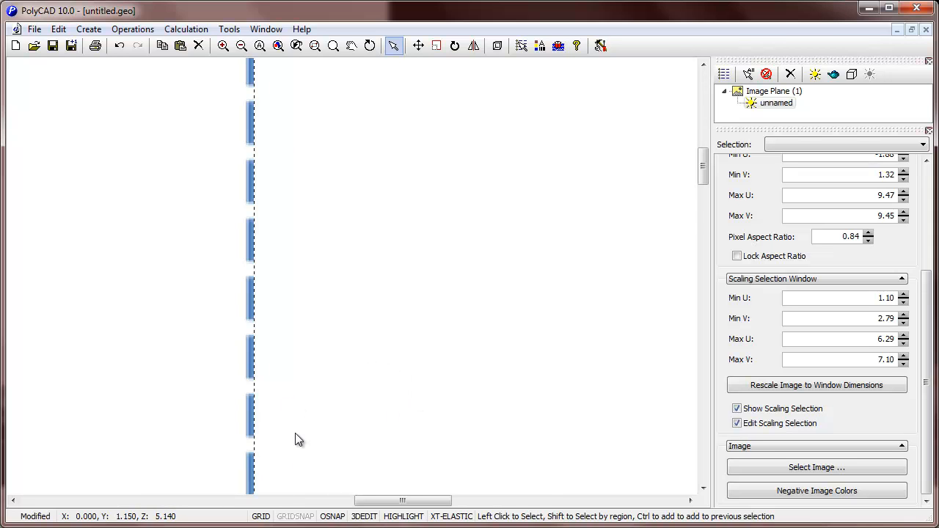
scroll(320, 399, down, 3)
drag(306, 405, 366, 412)
Align the scaling window's Min V edge with the base line at about 2.25 and its Max U edge with the half-breadth line at about 6.39
middle_drag(450, 407, 503, 516)
scroll(406, 403, up, 2)
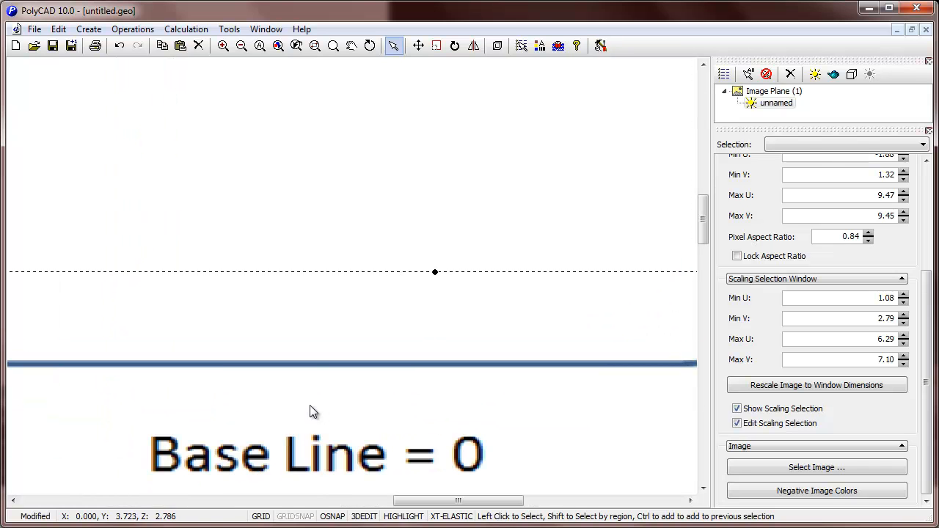
drag(311, 399, 499, 384)
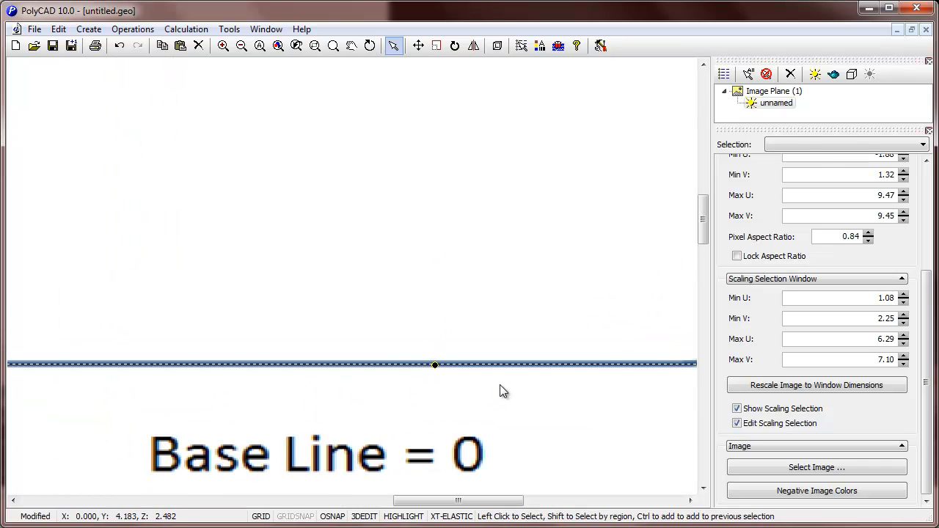
scroll(320, 398, down, 4)
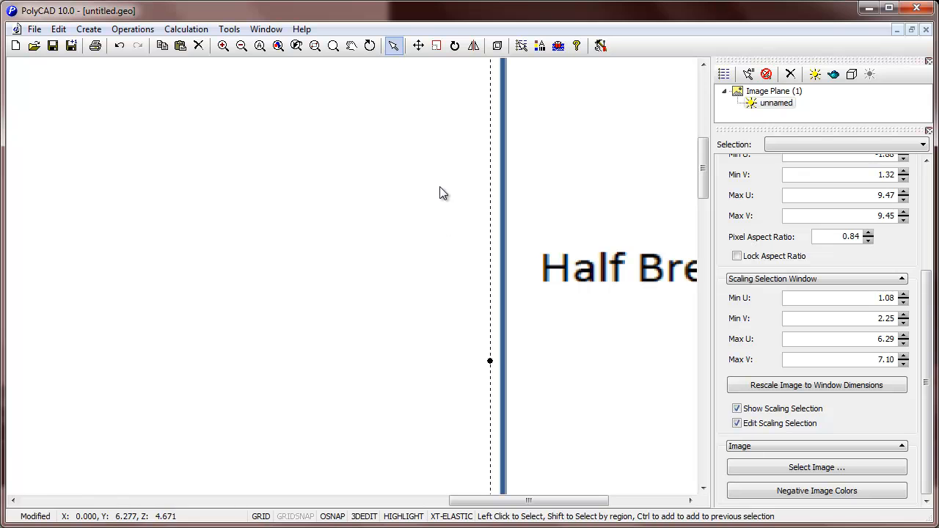
drag(490, 361, 503, 361)
Align the scaling window's Max V edge with the deck line, at about 7.04
middle_drag(226, 115, 279, 325)
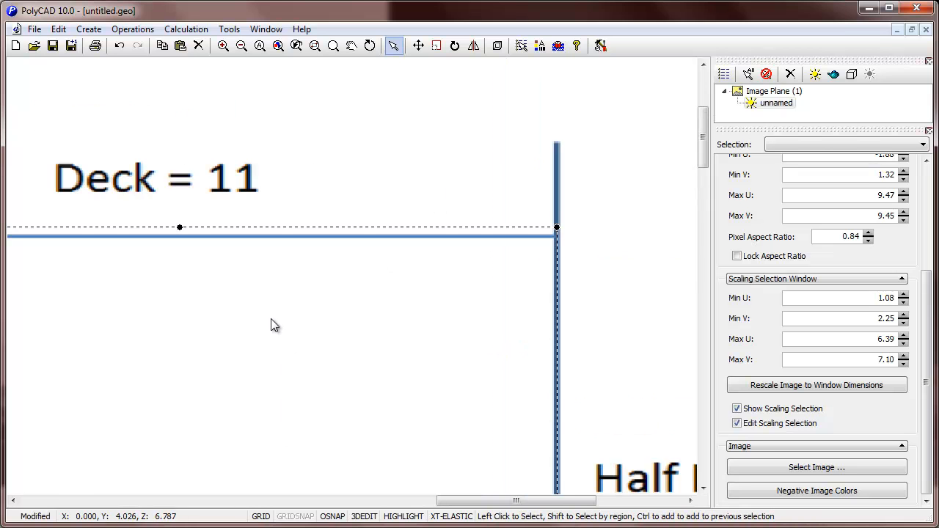
middle_drag(223, 212, 402, 267)
scroll(402, 267, up, 2)
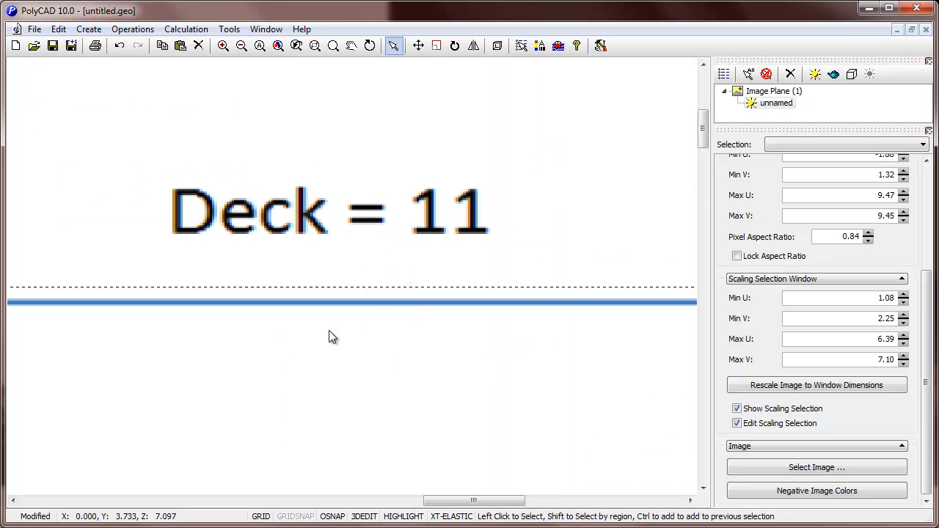
drag(311, 288, 320, 253)
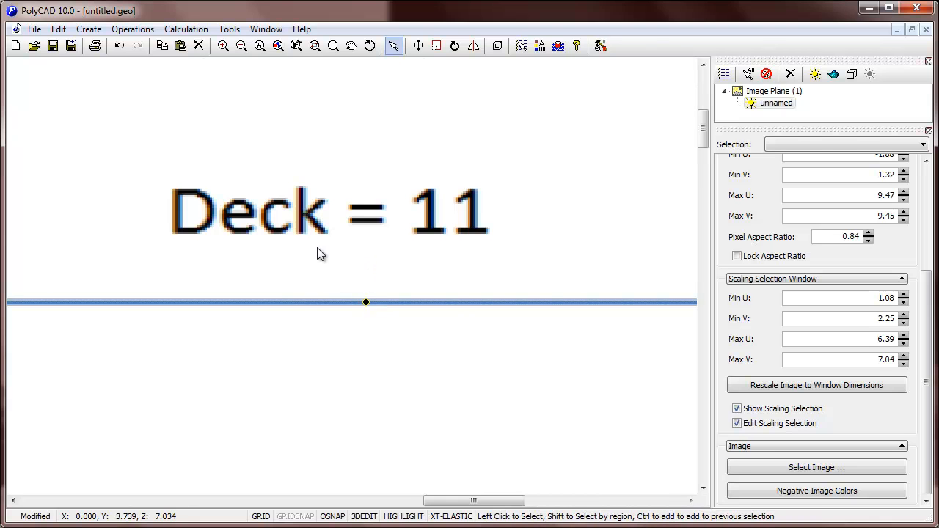
Rescale the image to the scaling window's true dimensions: Min U 0, Min V 0, Max U 10 and Max V 11
scroll(136, 232, down, 3)
middle_drag(391, 289, 331, 178)
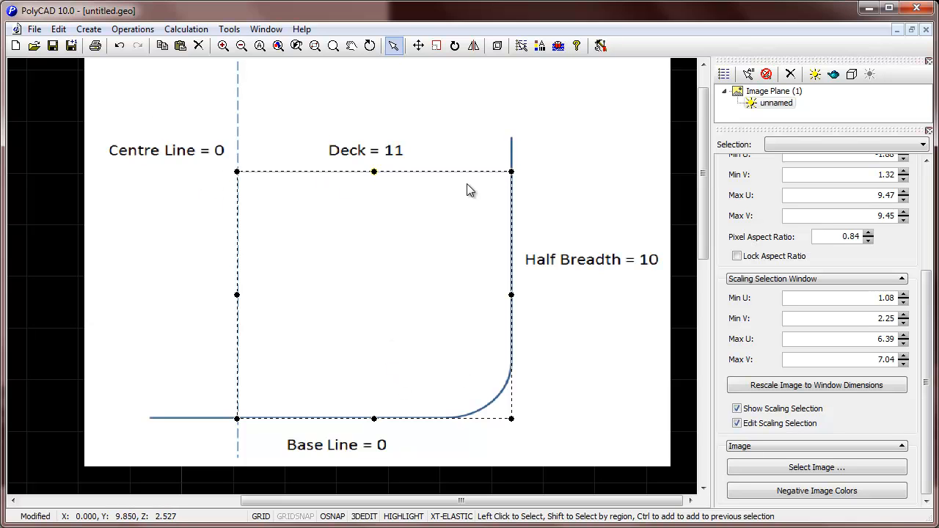
middle_drag(563, 201, 418, 145)
click(816, 385)
drag(534, 170, 771, 169)
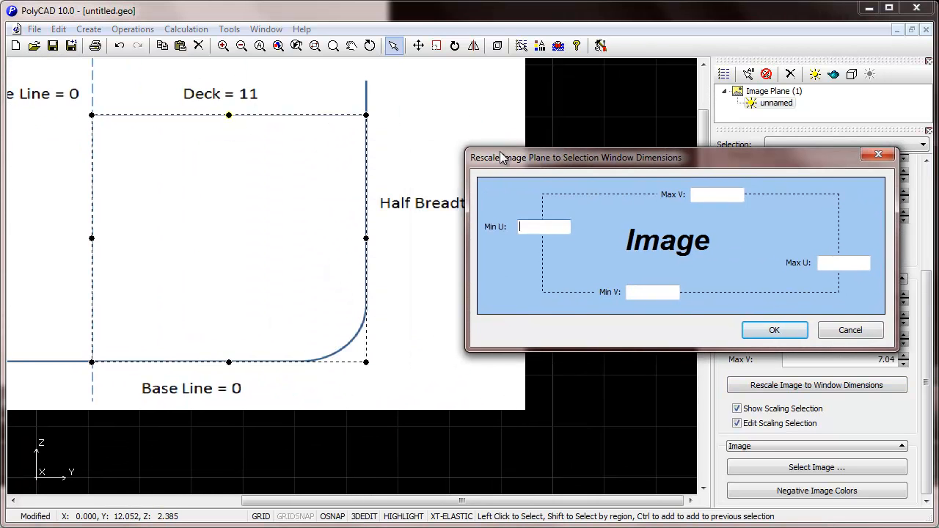
text(0)
key(Tab)
text(0)
key(Tab)
text(10)
key(Tab)
text(11)
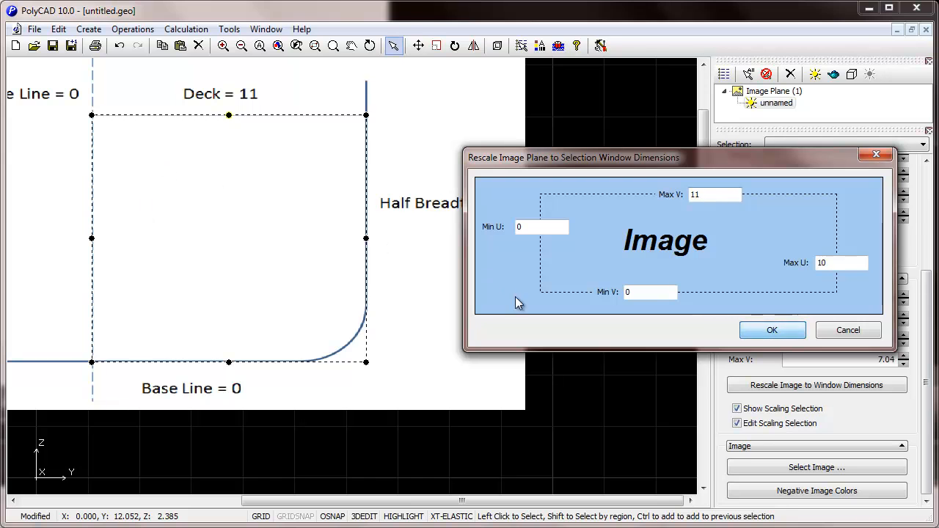
key(Return)
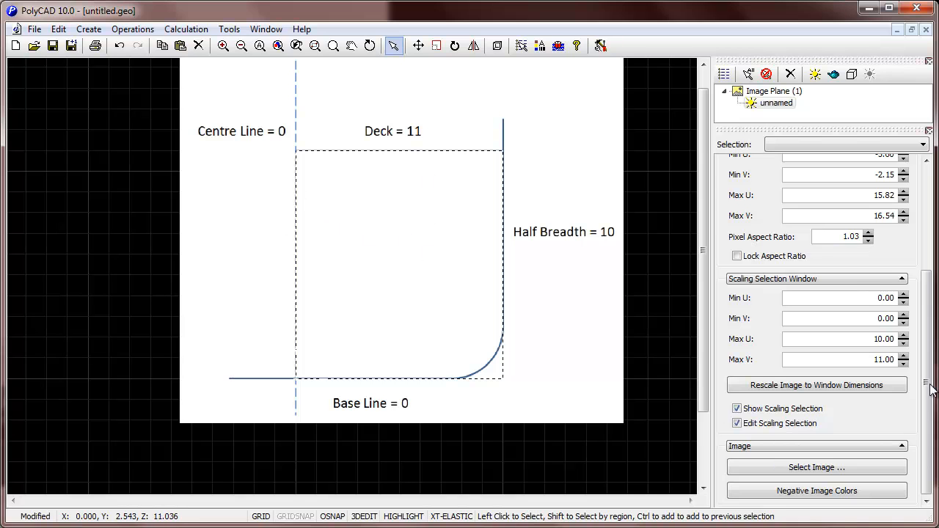
Invert the image colours to negative, then turn off editing and display of the scaling selection
click(889, 490)
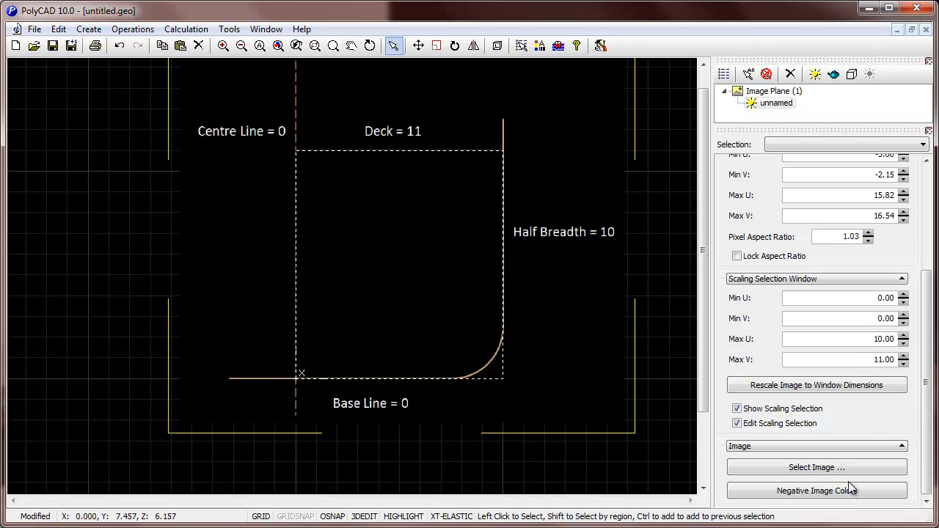
click(737, 424)
click(737, 408)
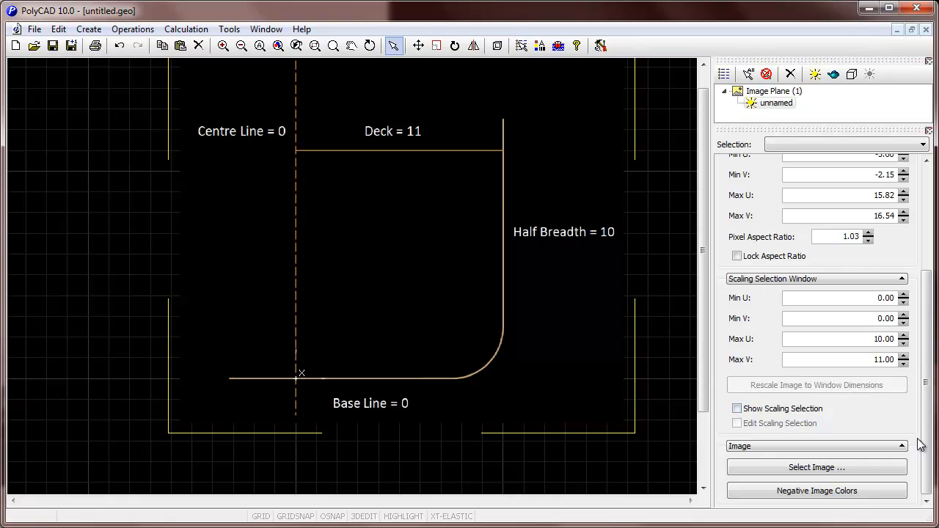
Examine the rescaled image plane from an angle in 3D and return to the straight-on YZ view
click(370, 46)
drag(381, 205, 392, 212)
drag(834, 240, 749, 276)
right_click(318, 179)
mouse_move(352, 245)
click(491, 265)
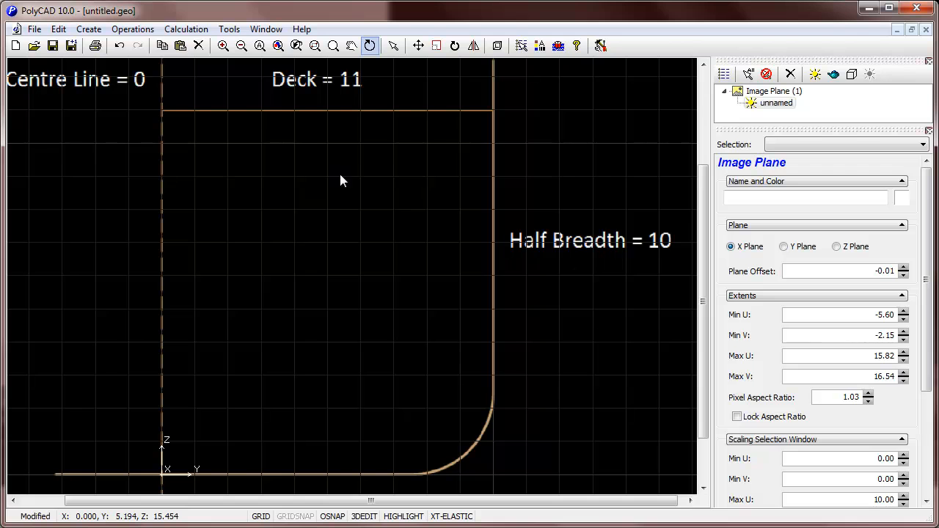
middle_drag(339, 173, 334, 159)
click(373, 51)
Create a four-point X-Topology Curve tracing the section from the origin along the base line, past both bilge ends, up to the deck
click(90, 32)
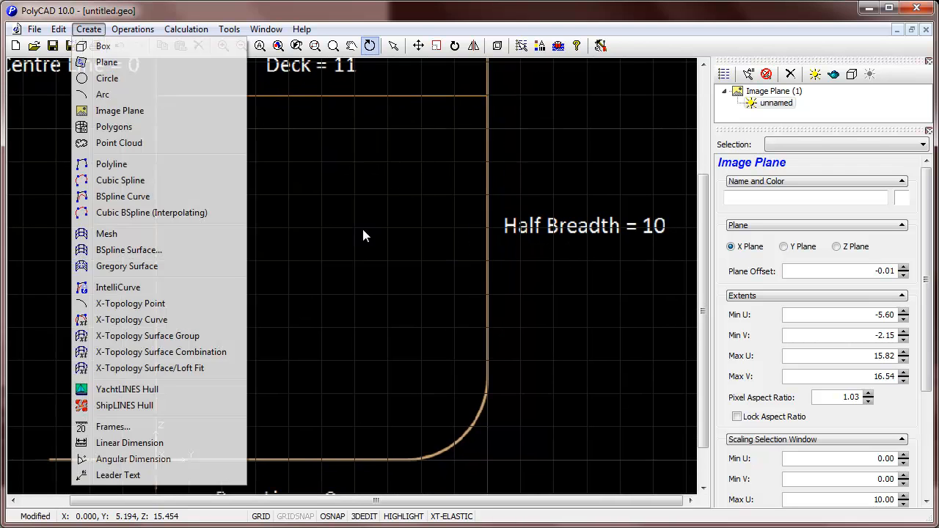
click(132, 320)
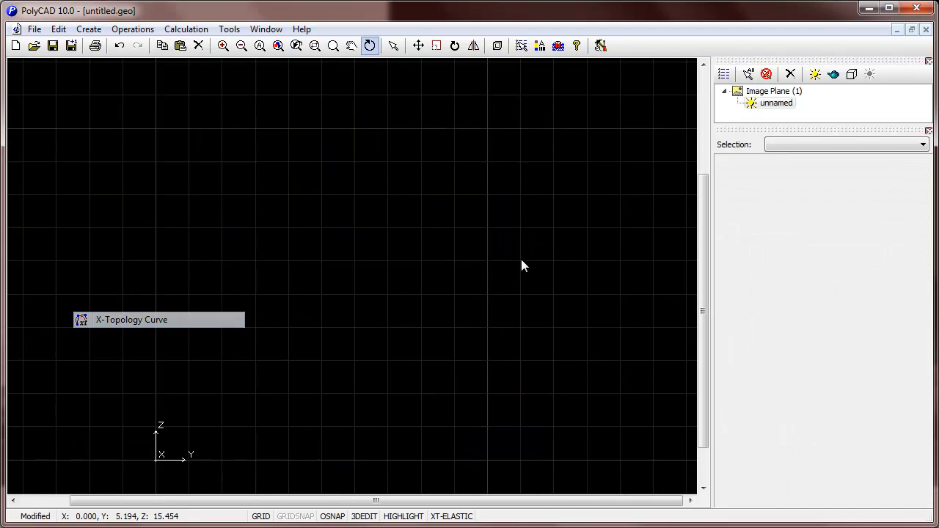
click(155, 460)
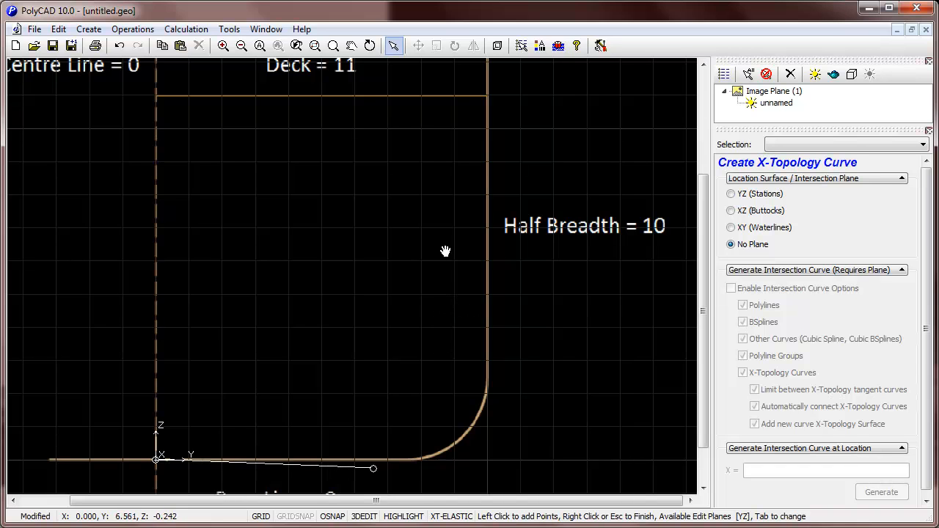
click(408, 461)
click(487, 386)
right_click(136, 333)
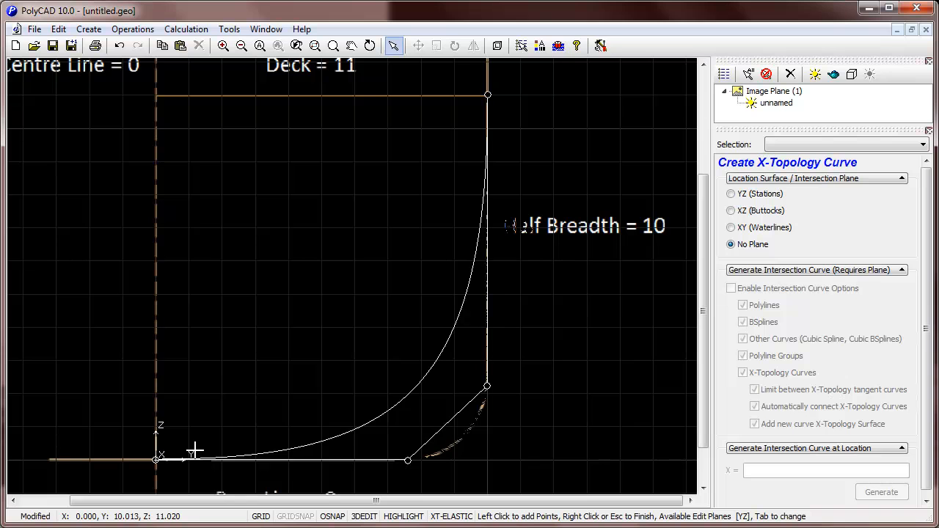
key(Escape)
Make the curve's span between the two bilge points a Blended Segment
click(455, 449)
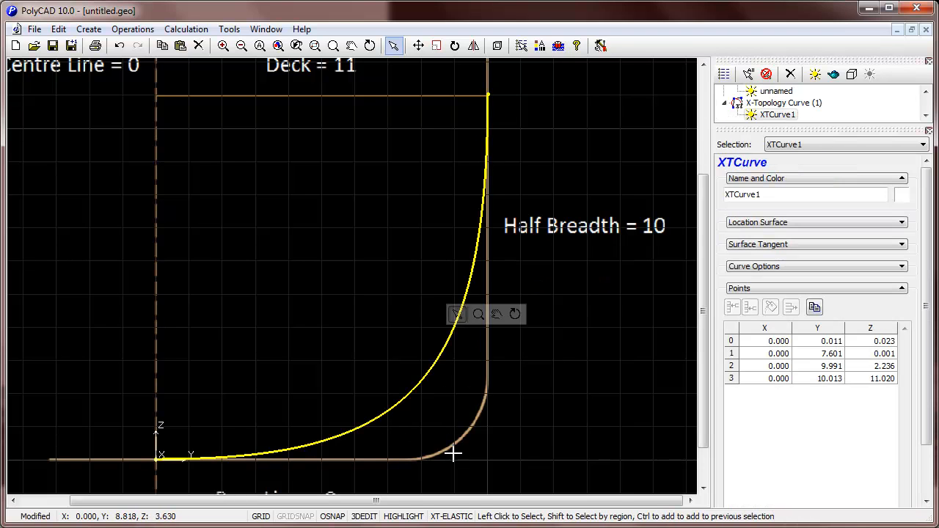
shift+drag(543, 374, 361, 470)
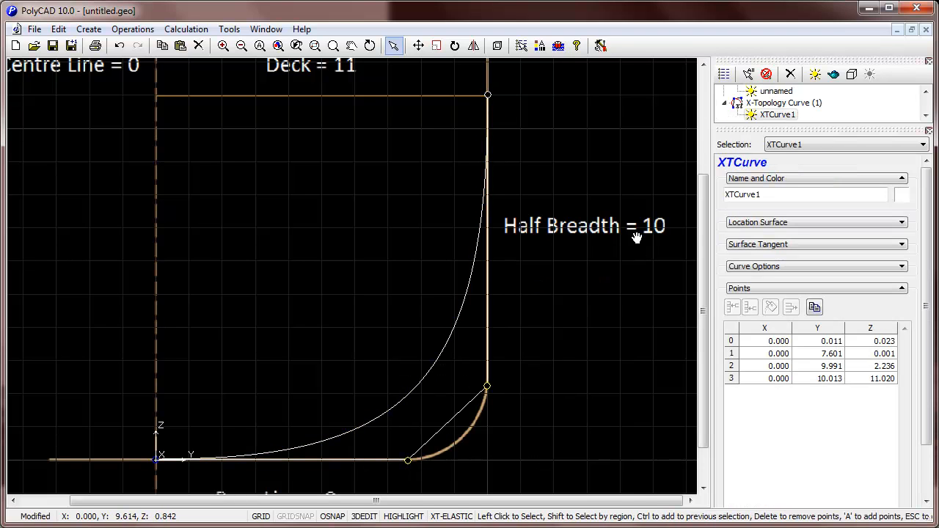
right_click(523, 388)
mouse_move(583, 398)
click(696, 168)
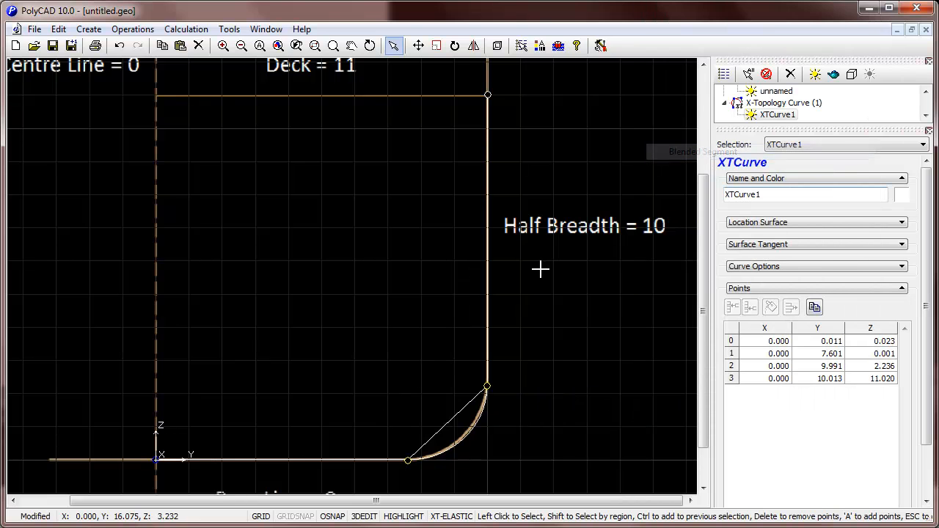
Fit the bilge arc to the drawing by moving its end points to about Y 7.54, Z 0.01 and Y 9.99, Z 2.42
scroll(513, 352, down, 3)
scroll(508, 383, up, 2)
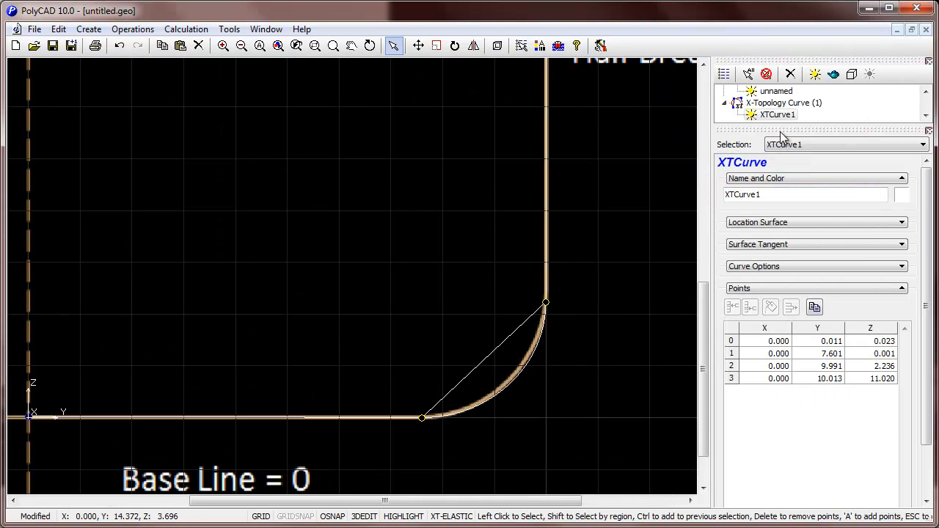
scroll(552, 381, up, 1)
drag(538, 402, 511, 345)
drag(496, 390, 655, 367)
middle_drag(640, 143, 639, 145)
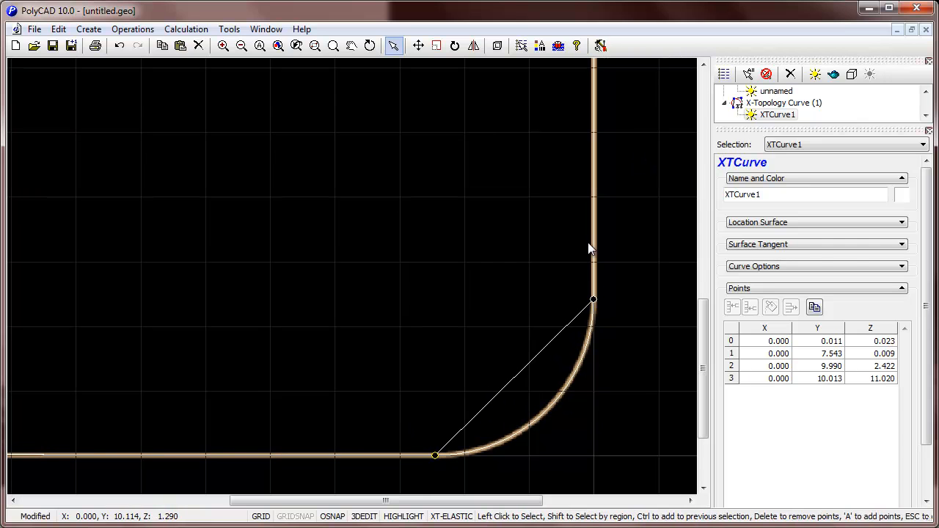
key(Escape)
Examine the traced curve against the image plane in a rotated 3D view
click(369, 46)
drag(598, 293, 550, 291)
scroll(549, 291, down, 7)
middle_drag(564, 260, 586, 299)
scroll(586, 298, up, 2)
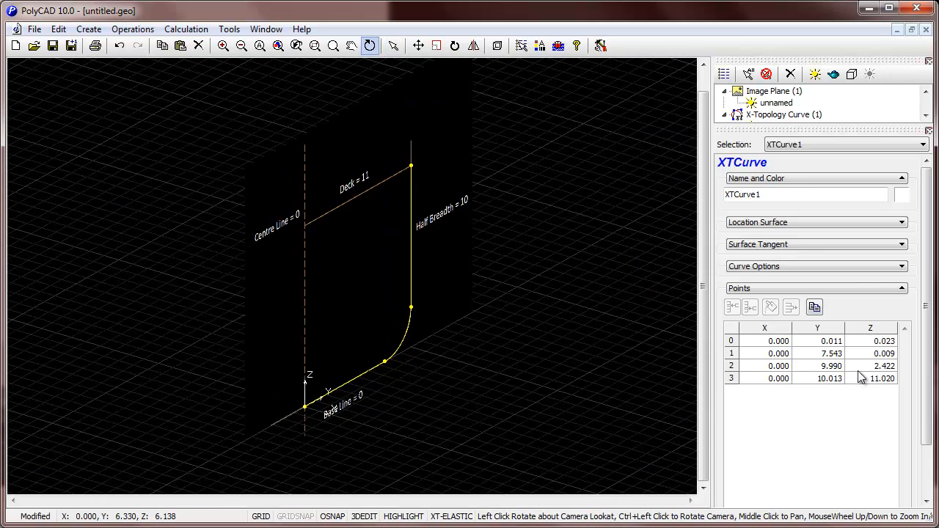